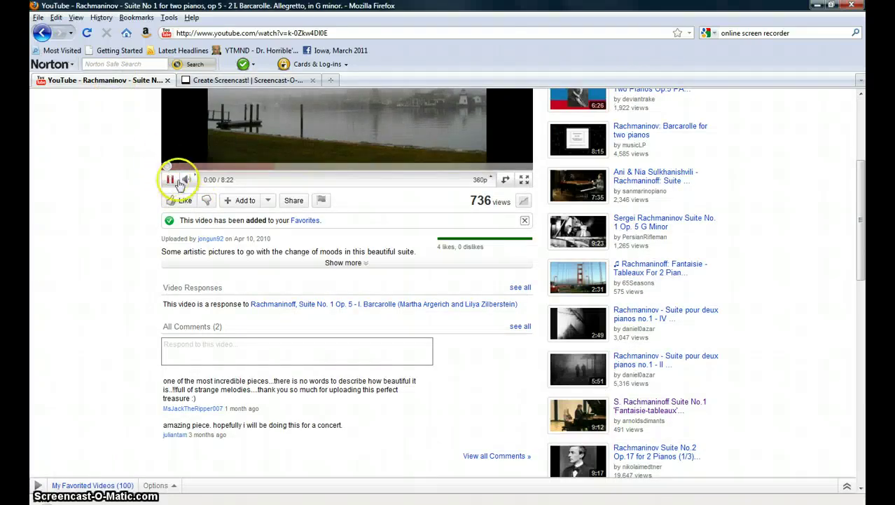
Turn down the Rachmaninov video's volume with the player's volume slider.
mouse_move(208, 183)
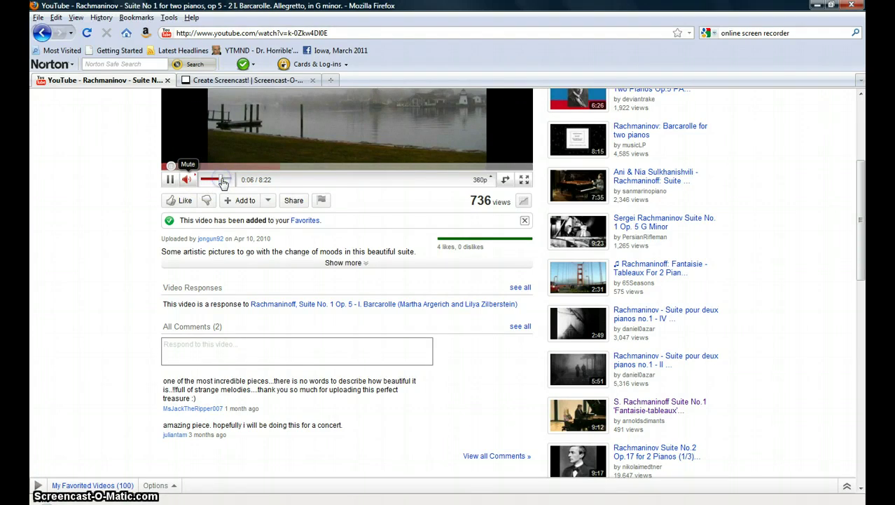
left_click_drag(223, 182, 220, 181)
left_click(216, 175)
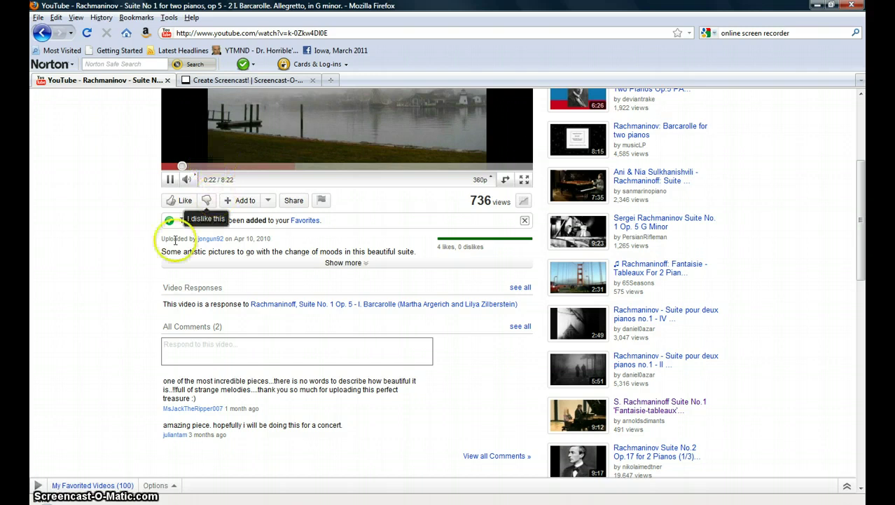
mouse_move(194, 179)
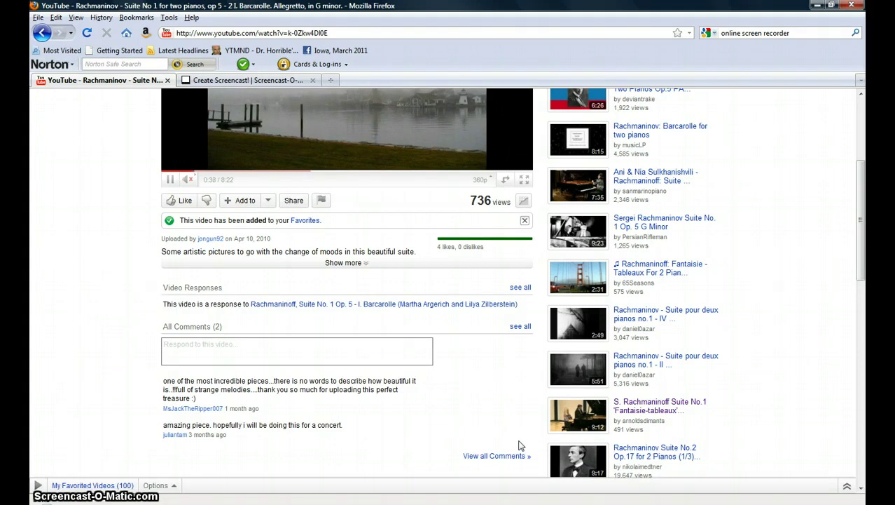
Minimize Firefox and send the Downloads window behind the Multisim schematic.
left_click(311, 112)
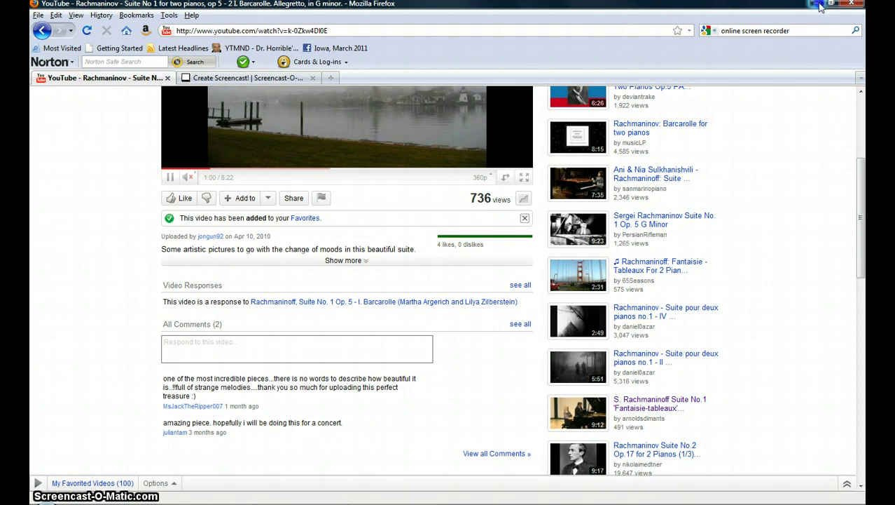
left_click(817, 4)
left_click(517, 152)
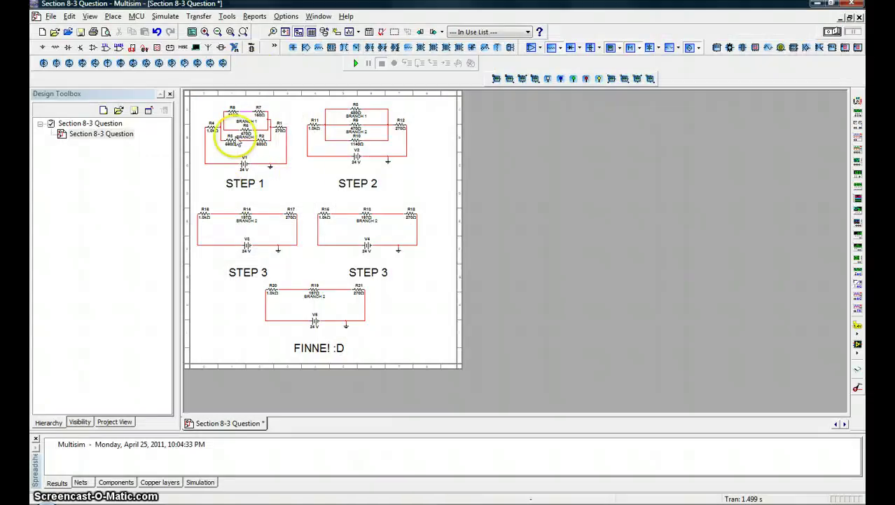
Zoom in and frame the STEP 1 circuit so R4 1.0kΩ and R1 270Ω are readable.
scroll(238, 138, "up", 2)
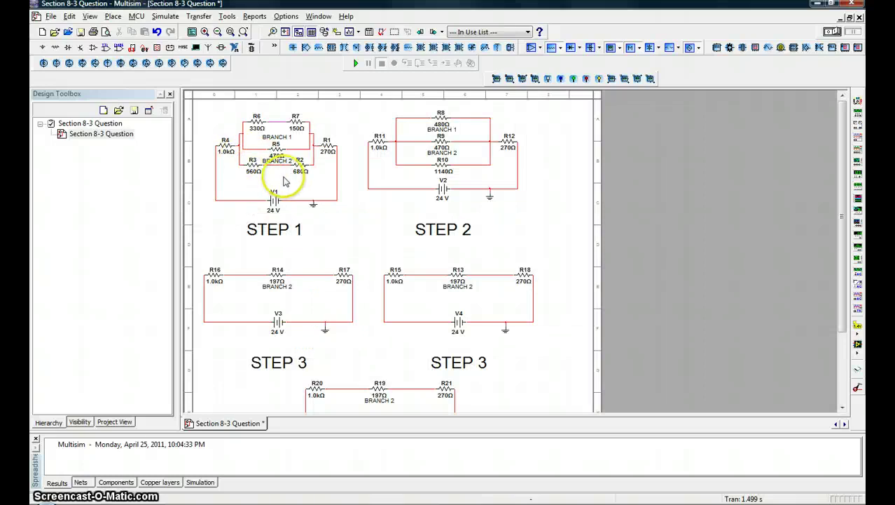
scroll(283, 181, "up", 8)
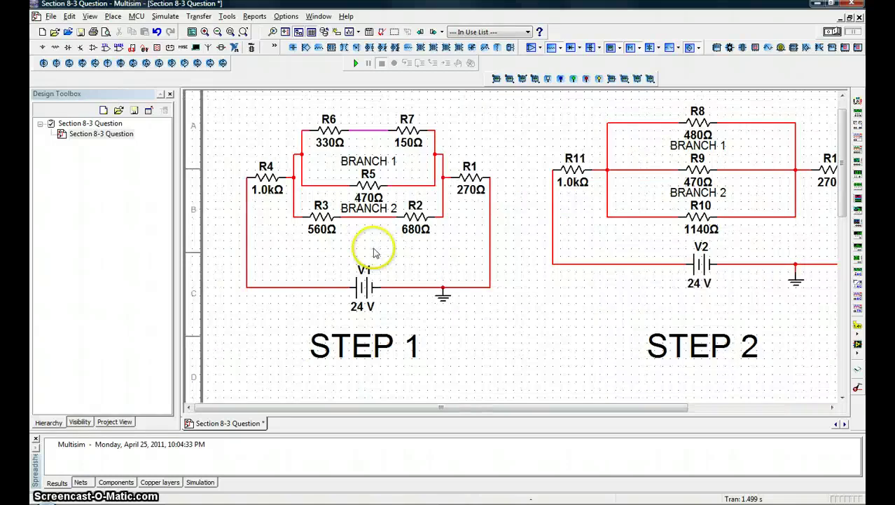
scroll(510, 251, "down", 3)
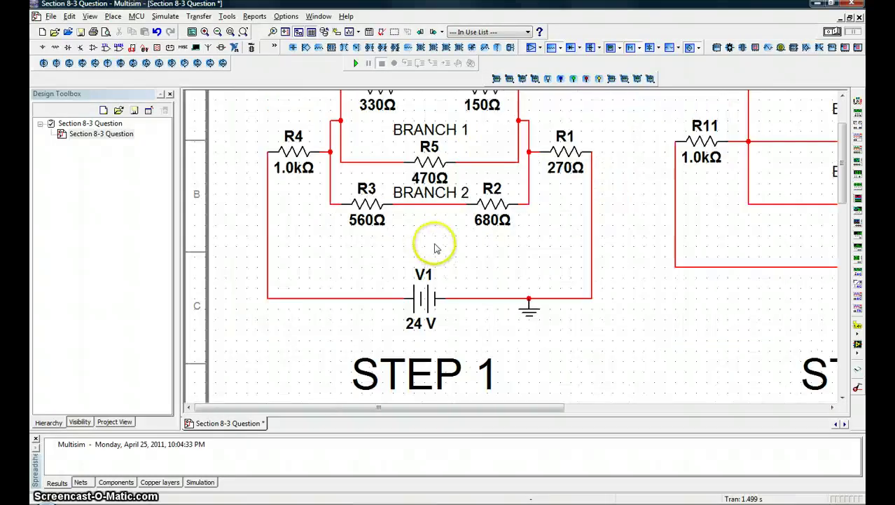
left_click_drag(844, 164, 842, 161)
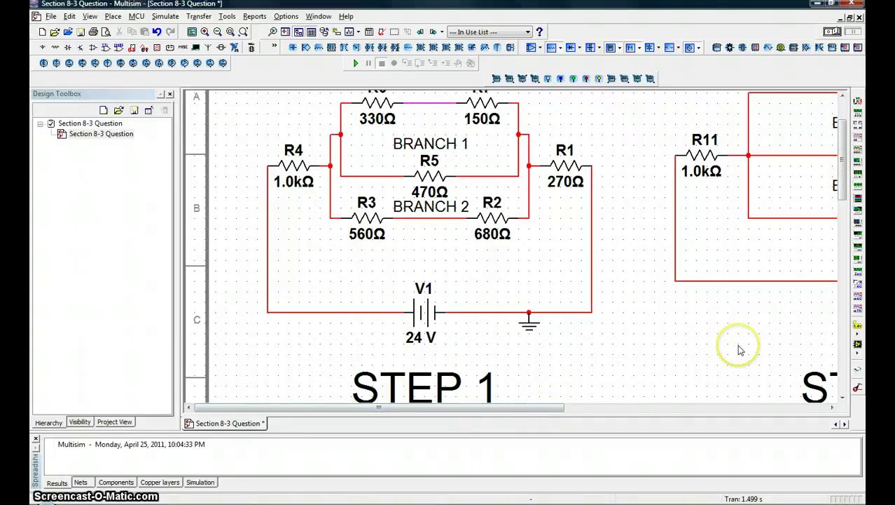
Run the interactive simulation with the Run switch and zoom closer on the STEP 1 circuit.
left_click(835, 33)
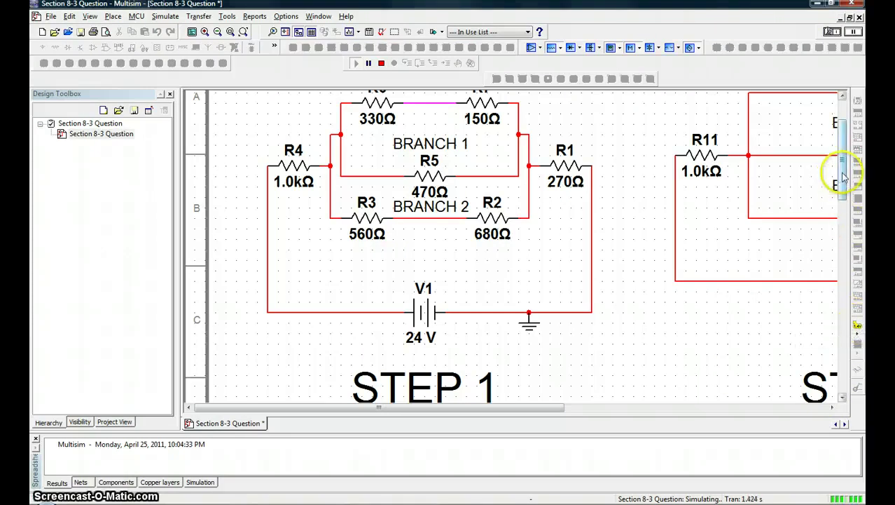
scroll(846, 172, "up", 1)
scroll(846, 171, "up", 1)
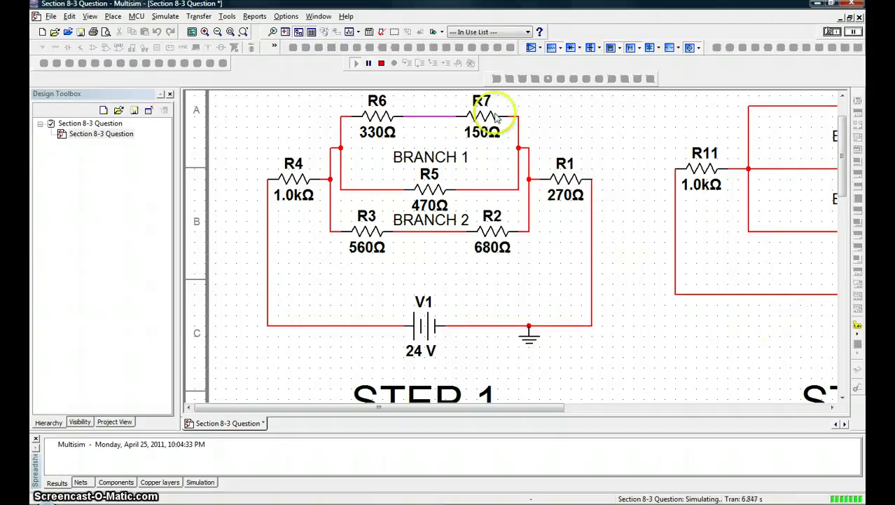
left_click(859, 326)
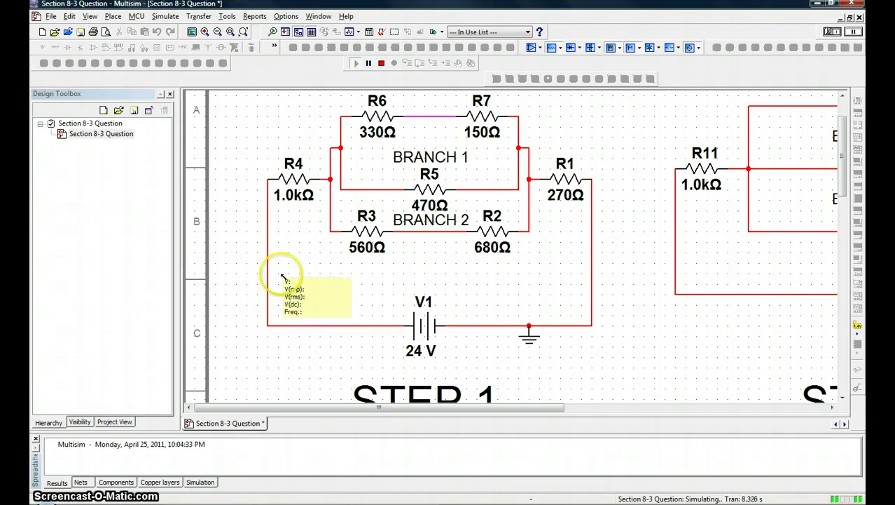
key("Escape")
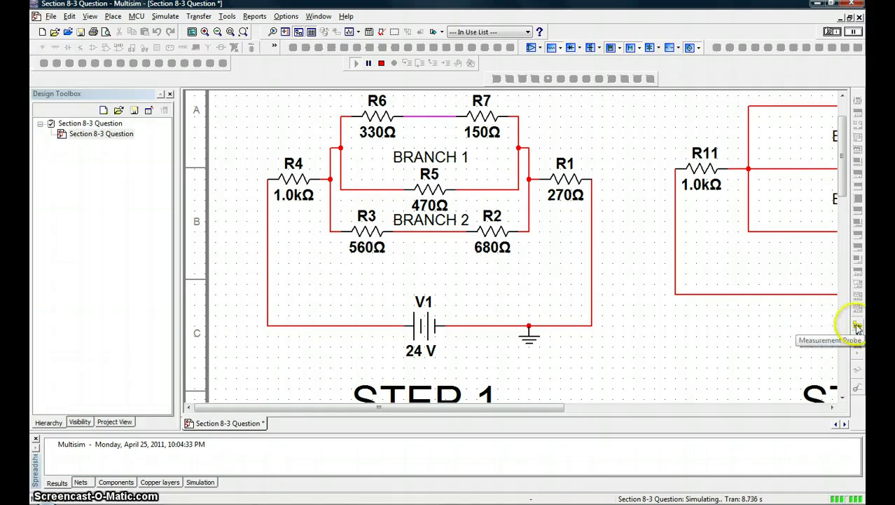
left_click(859, 327)
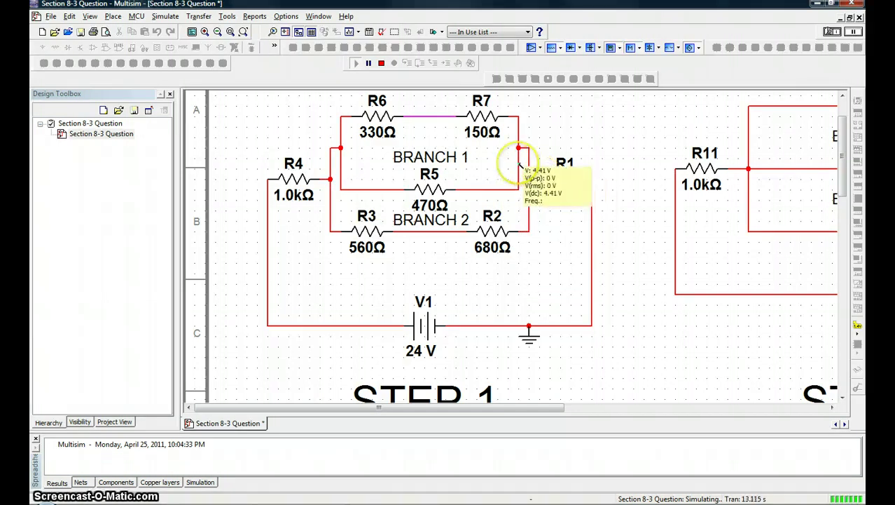
left_click(529, 229)
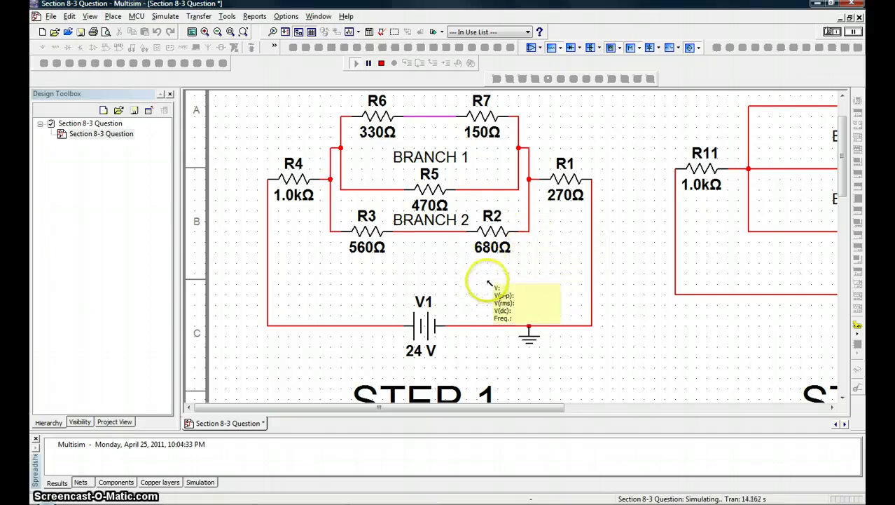
left_click(697, 326)
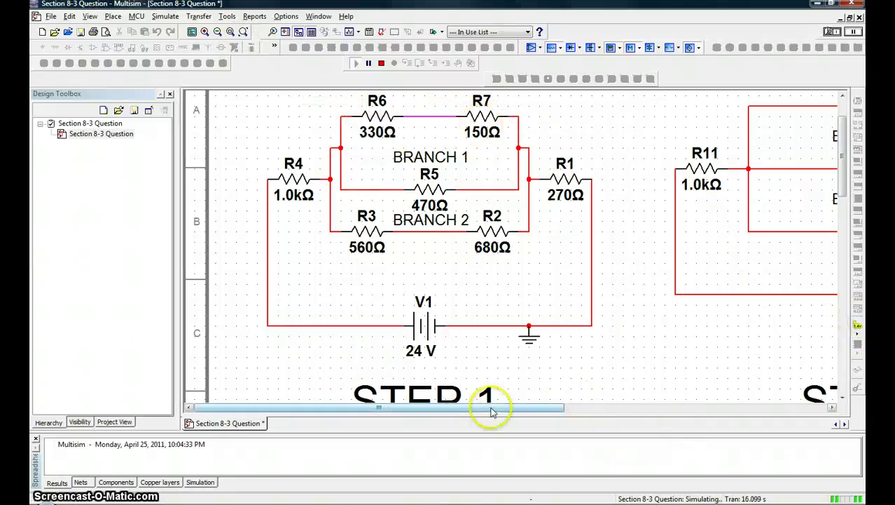
Probe the voltage at R7's right end, move the reading aside, then pan over to STEP 2.
left_click_drag(489, 409, 712, 432)
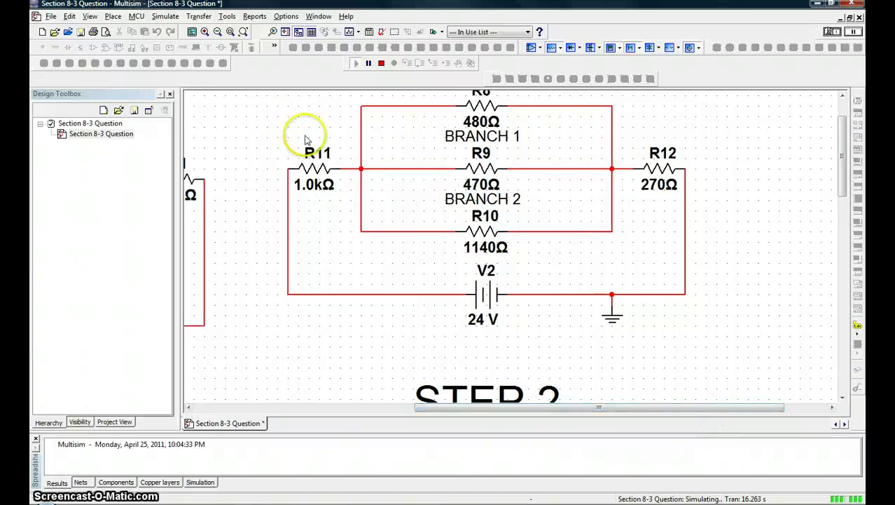
left_click_drag(580, 410, 427, 411)
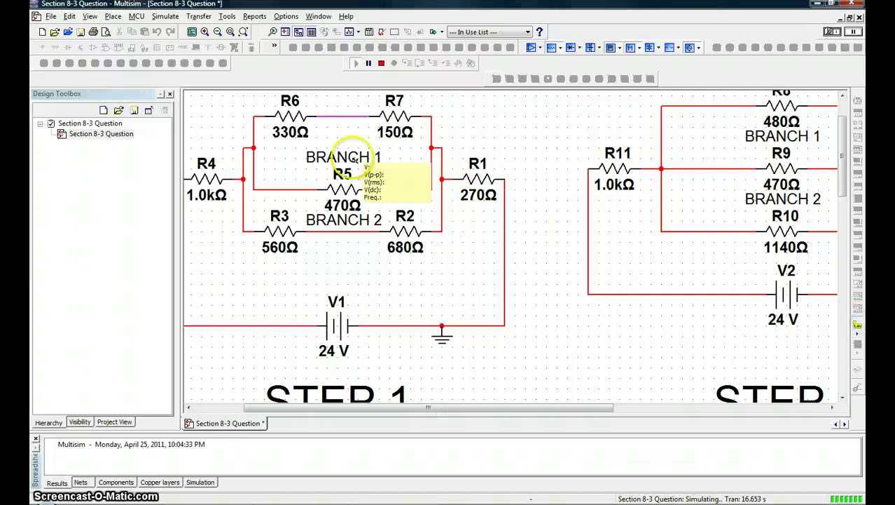
mouse_move(256, 114)
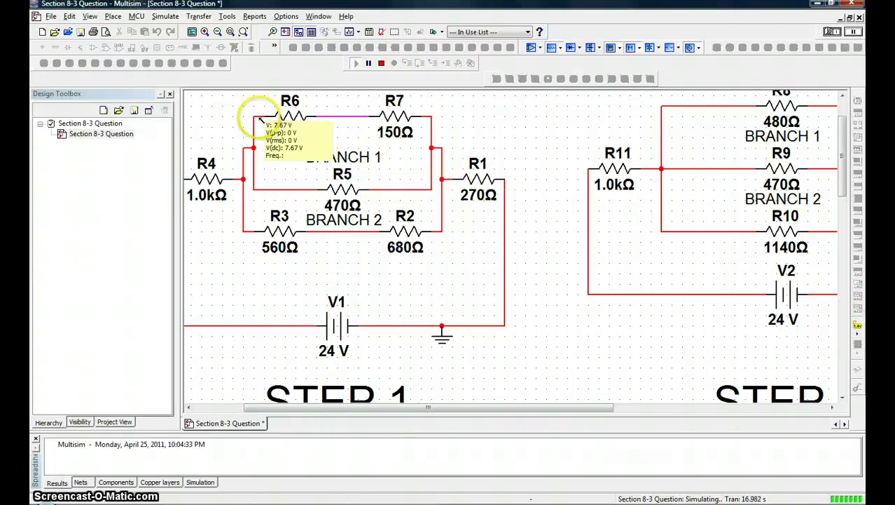
mouse_move(338, 121)
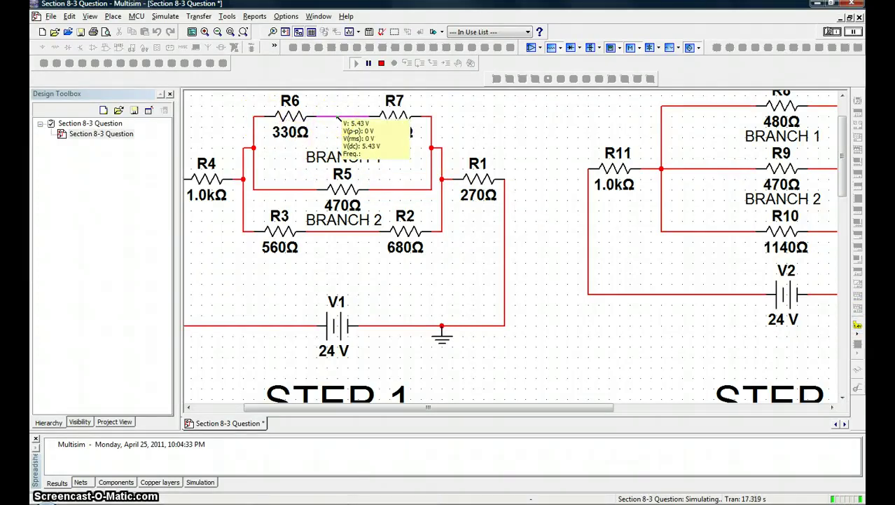
left_click(430, 120)
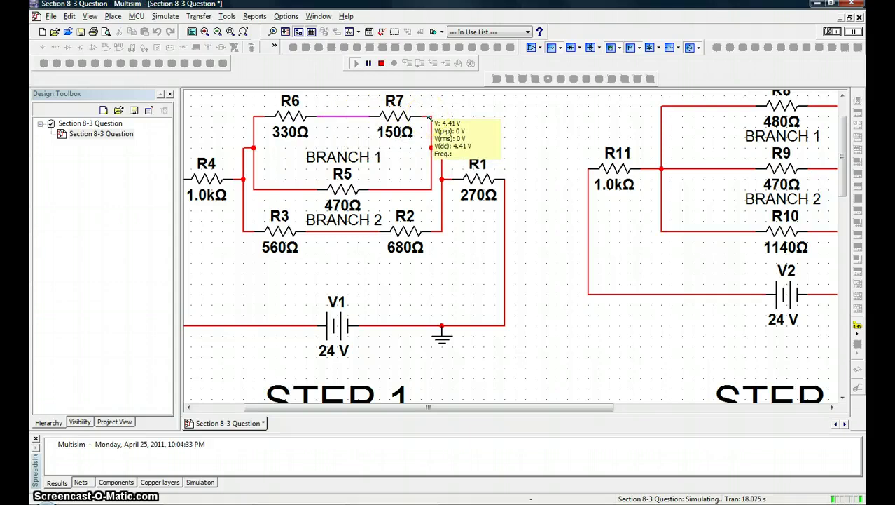
left_click_drag(249, 163, 421, 131)
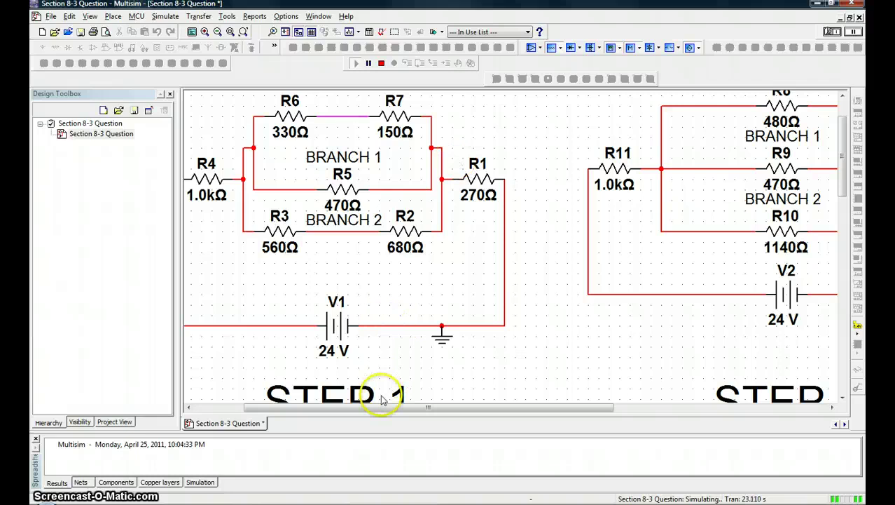
left_click_drag(483, 412, 642, 416)
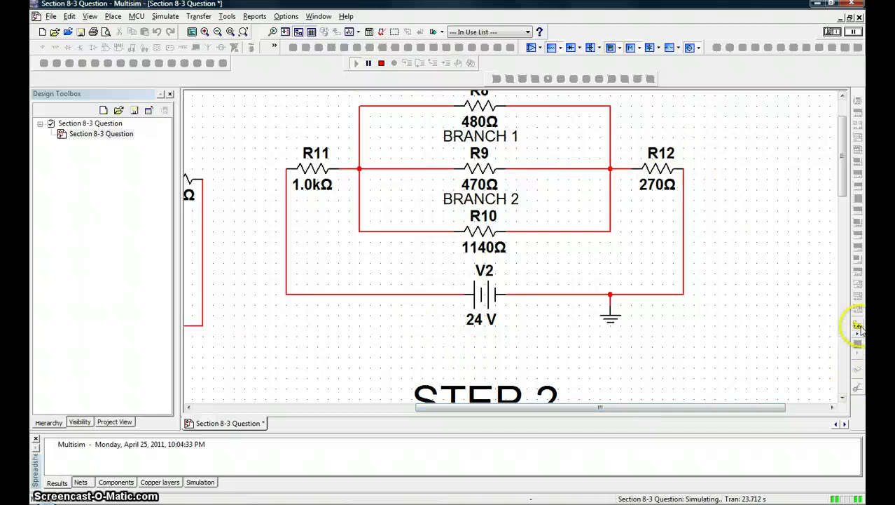
Probe STEP 2: 7.63 V after R11, 4.42 V before R12, and the R10 branch voltage.
mouse_move(407, 295)
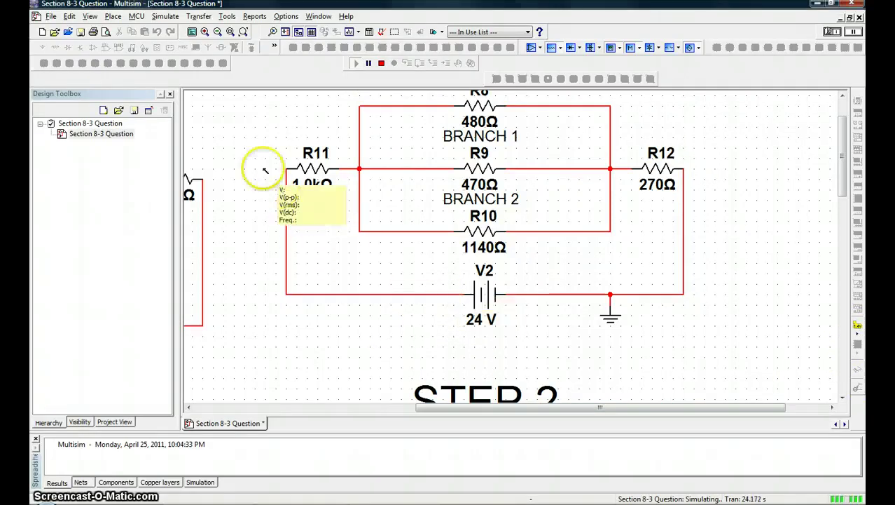
mouse_move(342, 167)
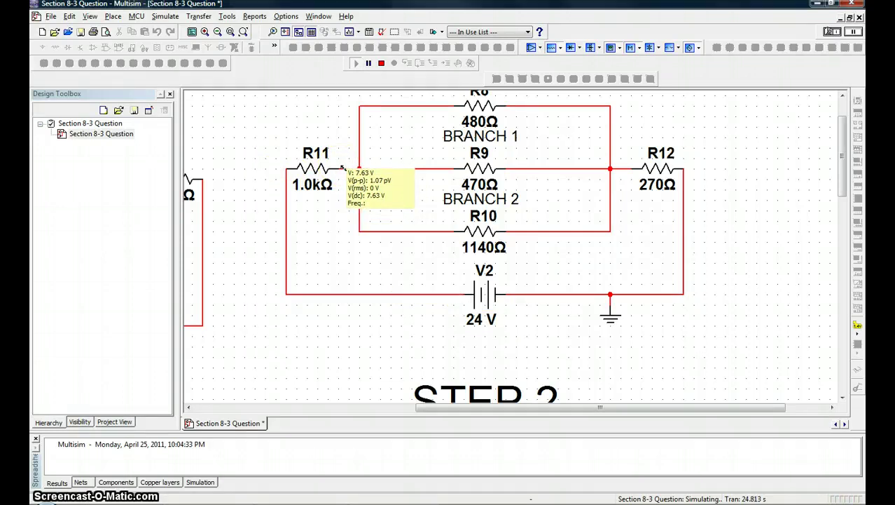
mouse_move(620, 168)
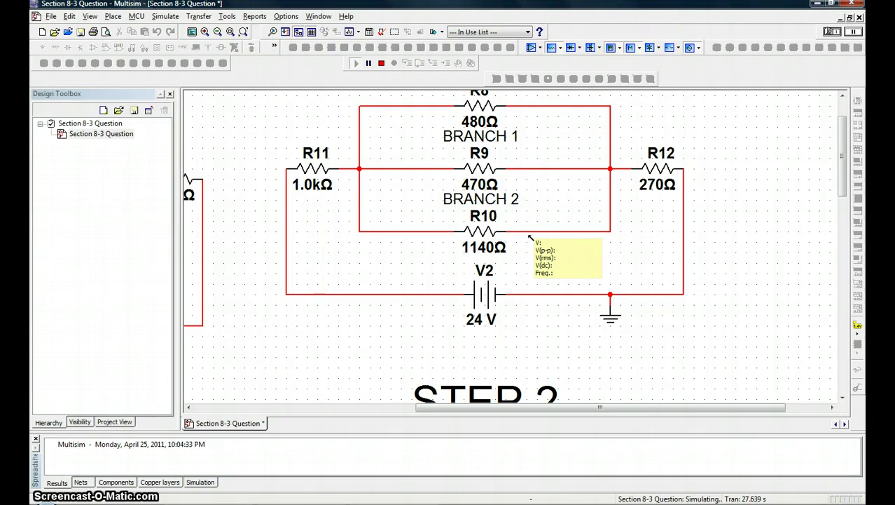
left_click(428, 237)
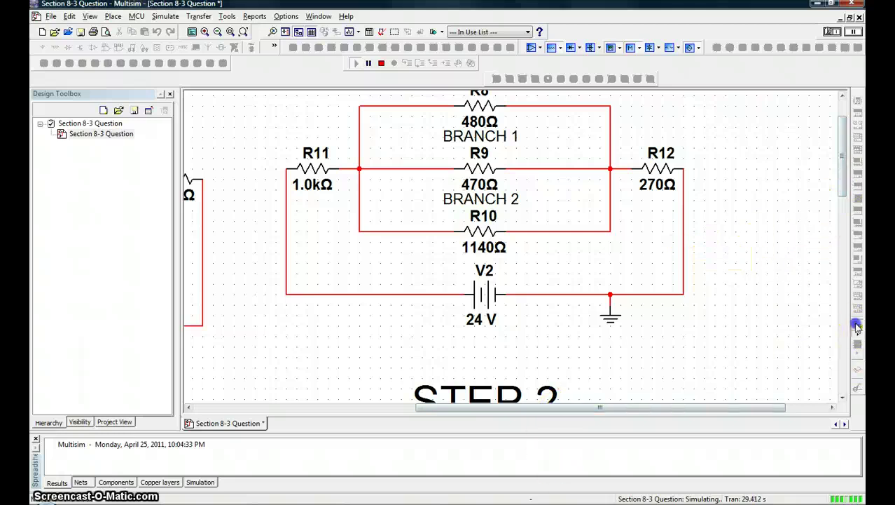
Pan across STEP 1 and STEP 2 down to the STEP 3 circuit with V3, R16, R14 and R17.
left_click_drag(696, 410, 478, 410)
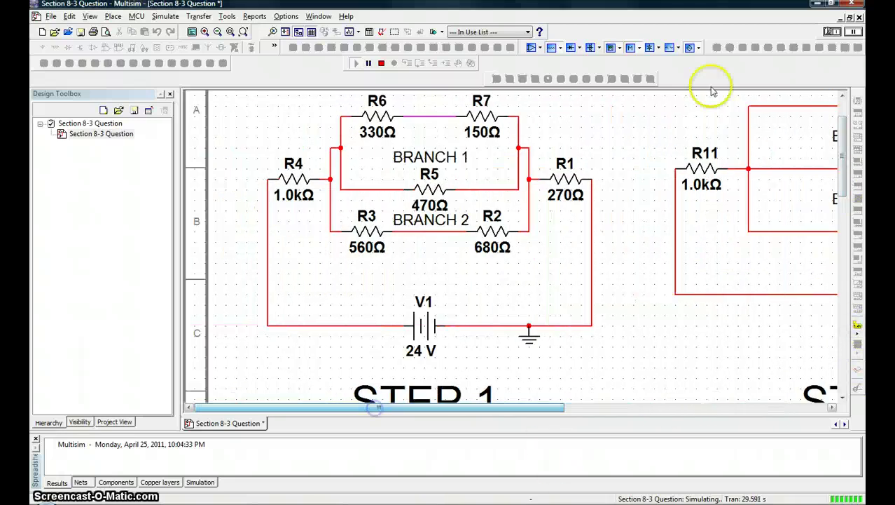
left_click_drag(842, 171, 844, 267)
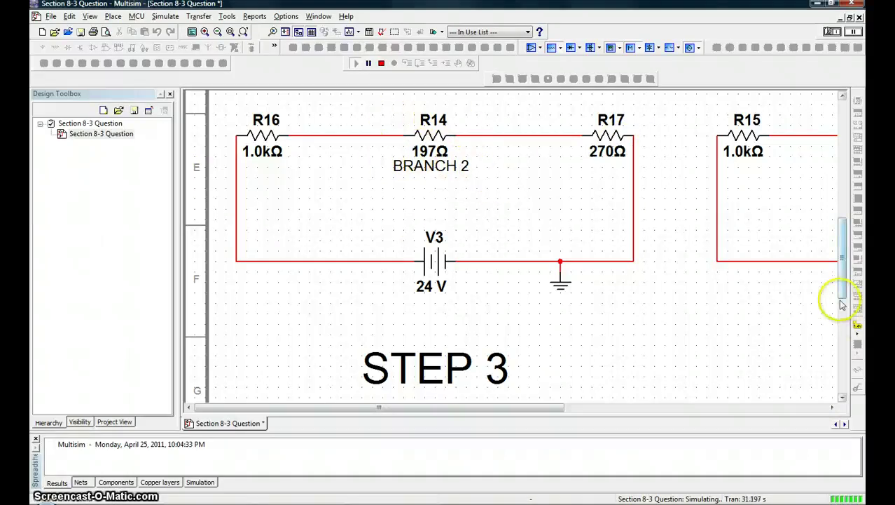
scroll(841, 261, "up", 3)
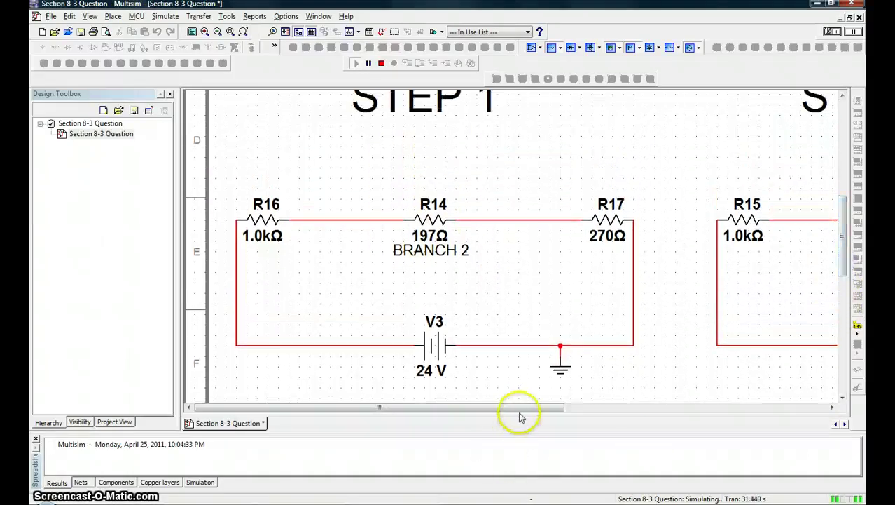
left_click_drag(520, 407, 723, 407)
left_click_drag(843, 240, 863, 152)
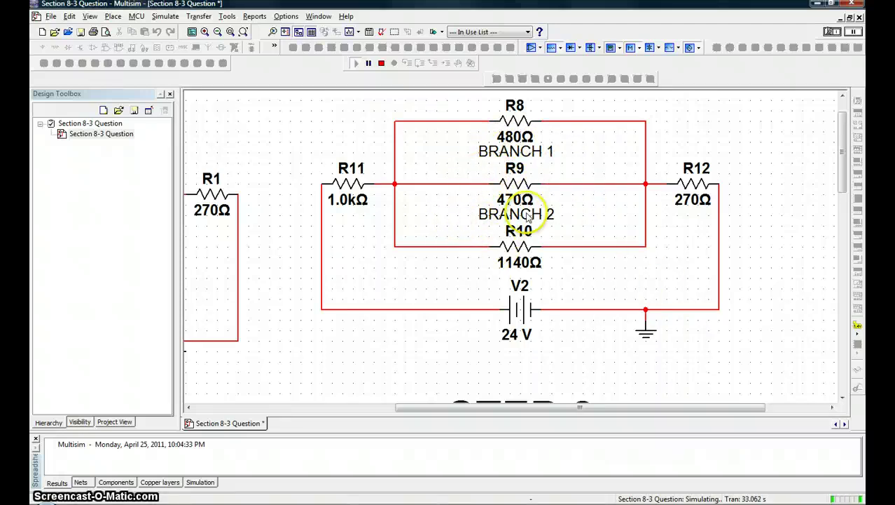
scroll(589, 415, "left", 5)
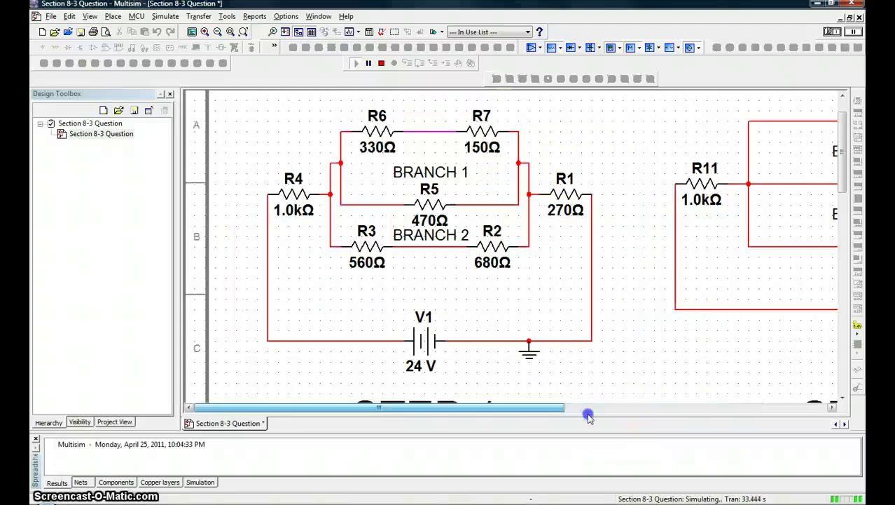
left_click_drag(843, 140, 843, 232)
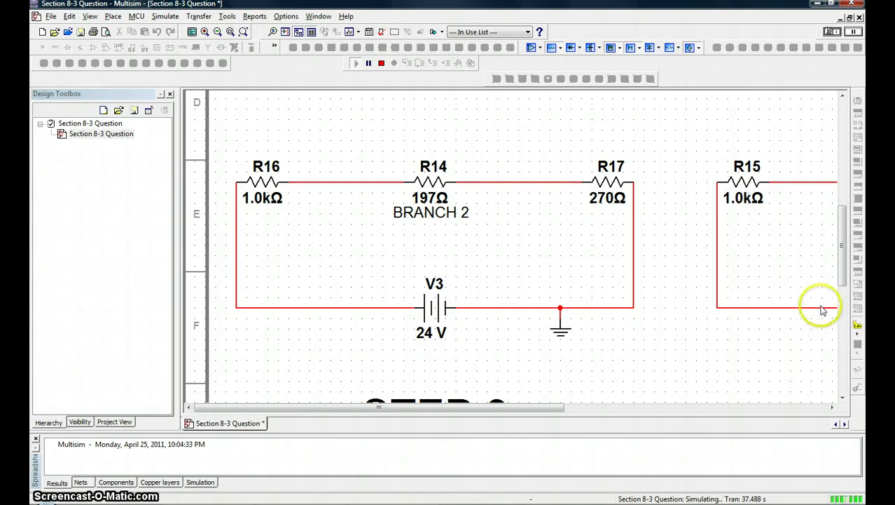
With the Measurement Probe, read 24.0 V at V3, 7.64 V after R16, 4.42 V after R14, and after R17.
left_click(856, 325)
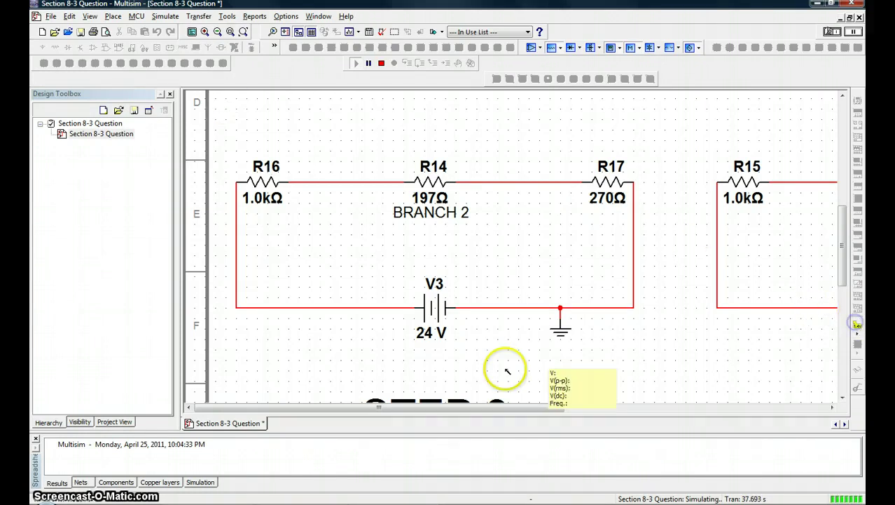
left_click(389, 309)
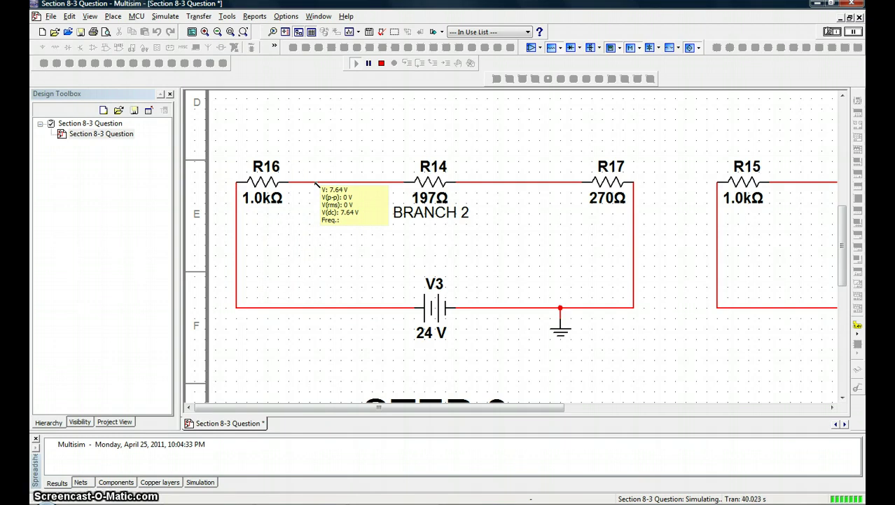
left_click(309, 182)
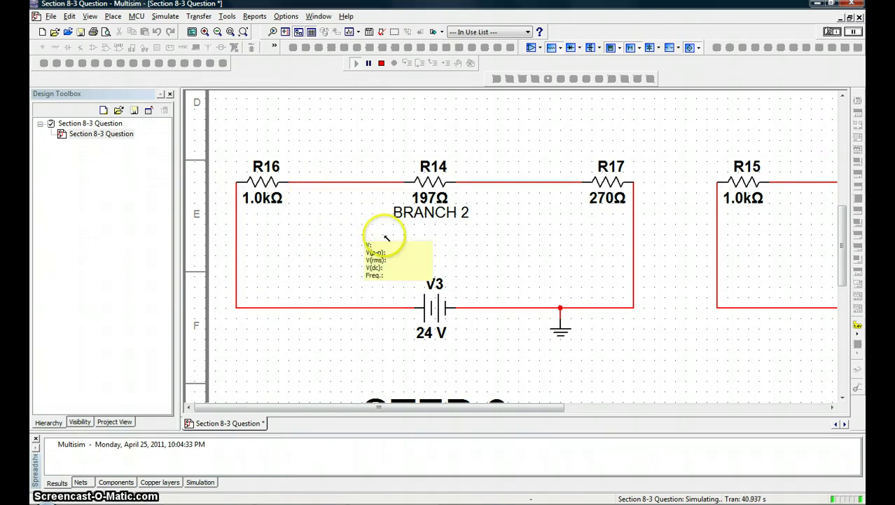
left_click(526, 181)
left_click(634, 231)
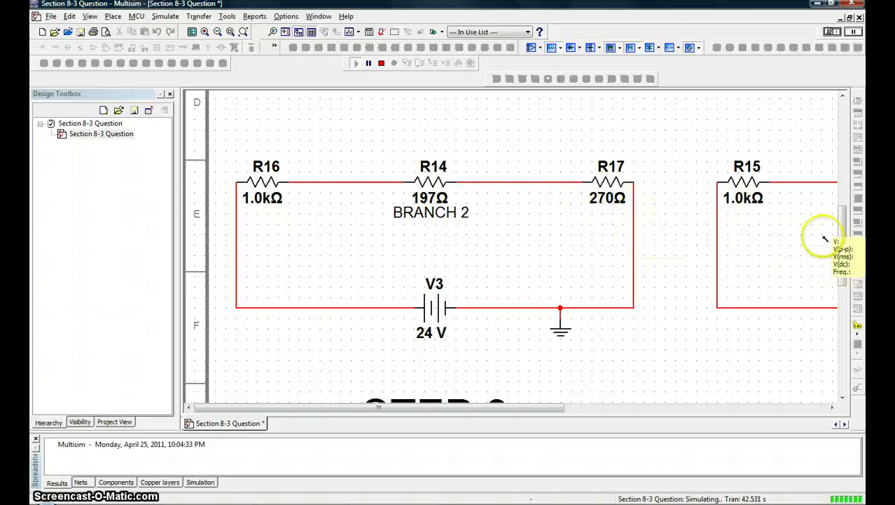
left_click_drag(843, 222, 843, 105)
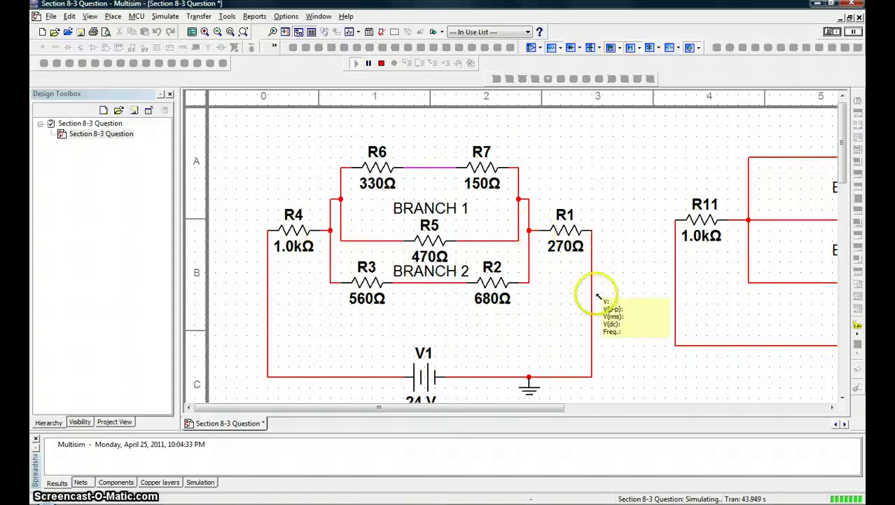
Review STEP 1 and STEP 2, then return to STEP 3 and read 24.0 V on R16's feed wire.
left_click_drag(534, 407, 749, 407)
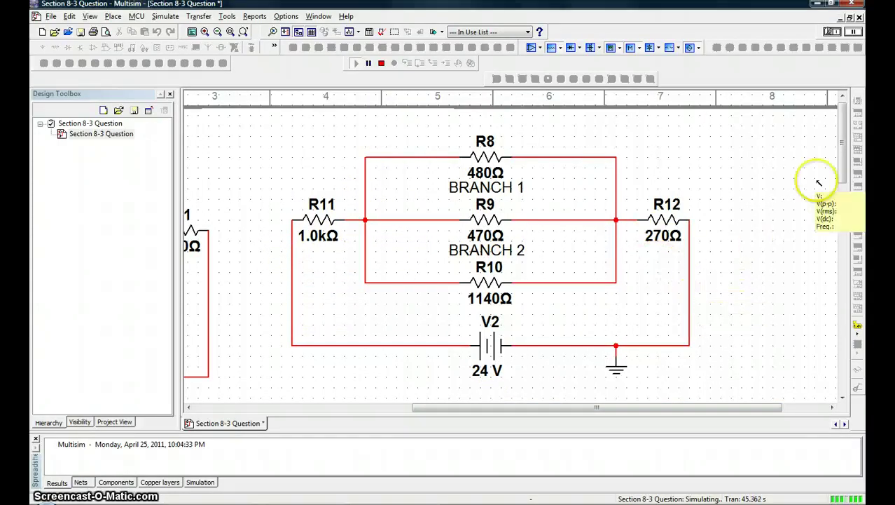
left_click_drag(844, 130, 821, 246)
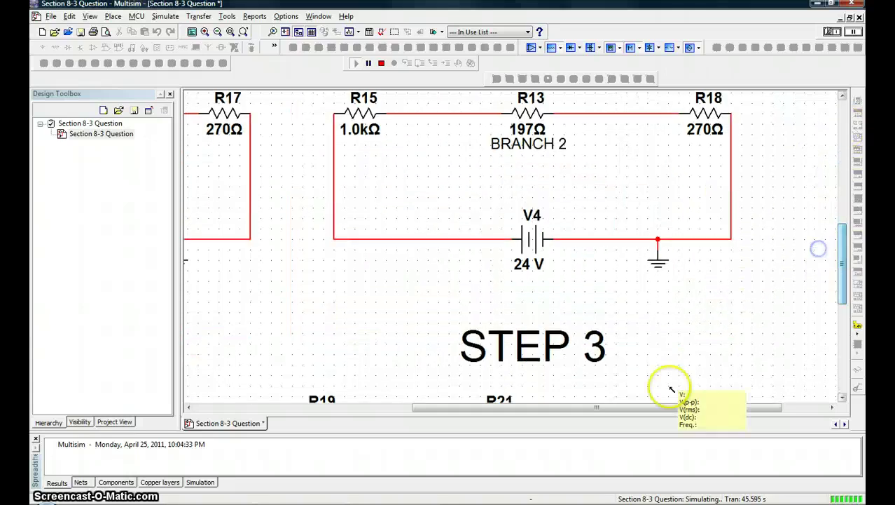
left_click_drag(624, 407, 366, 389)
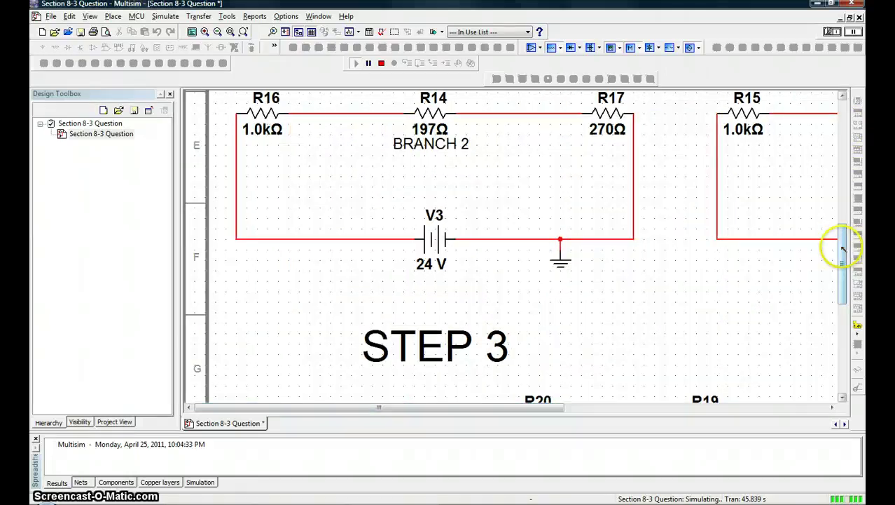
left_click_drag(843, 245, 842, 198)
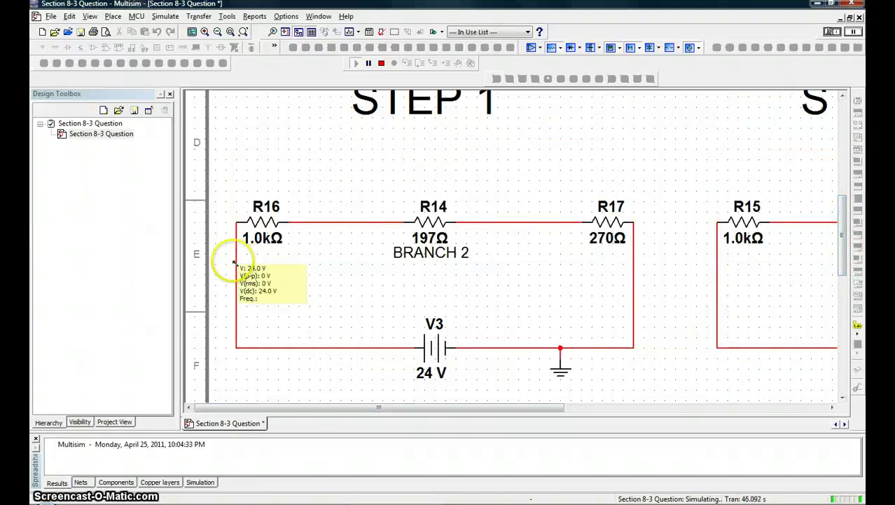